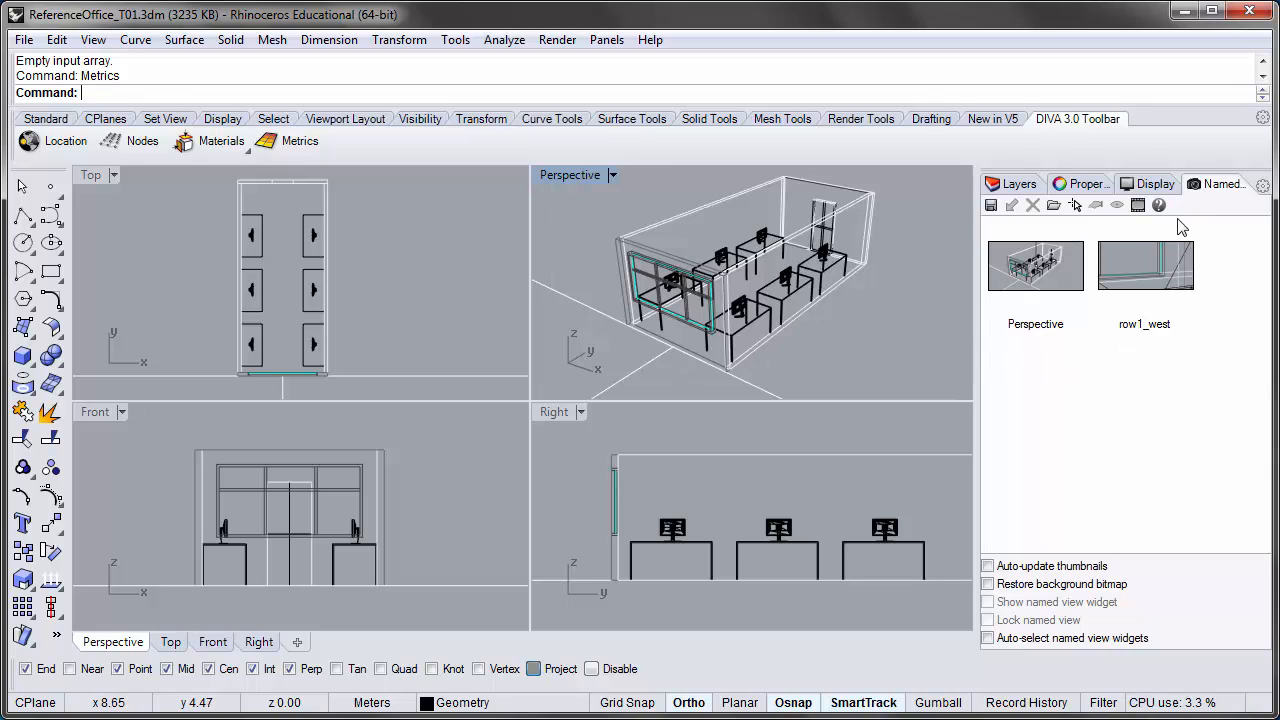
Restore the saved row1_west named view in the perspective viewport and show its camera
click(1142, 272)
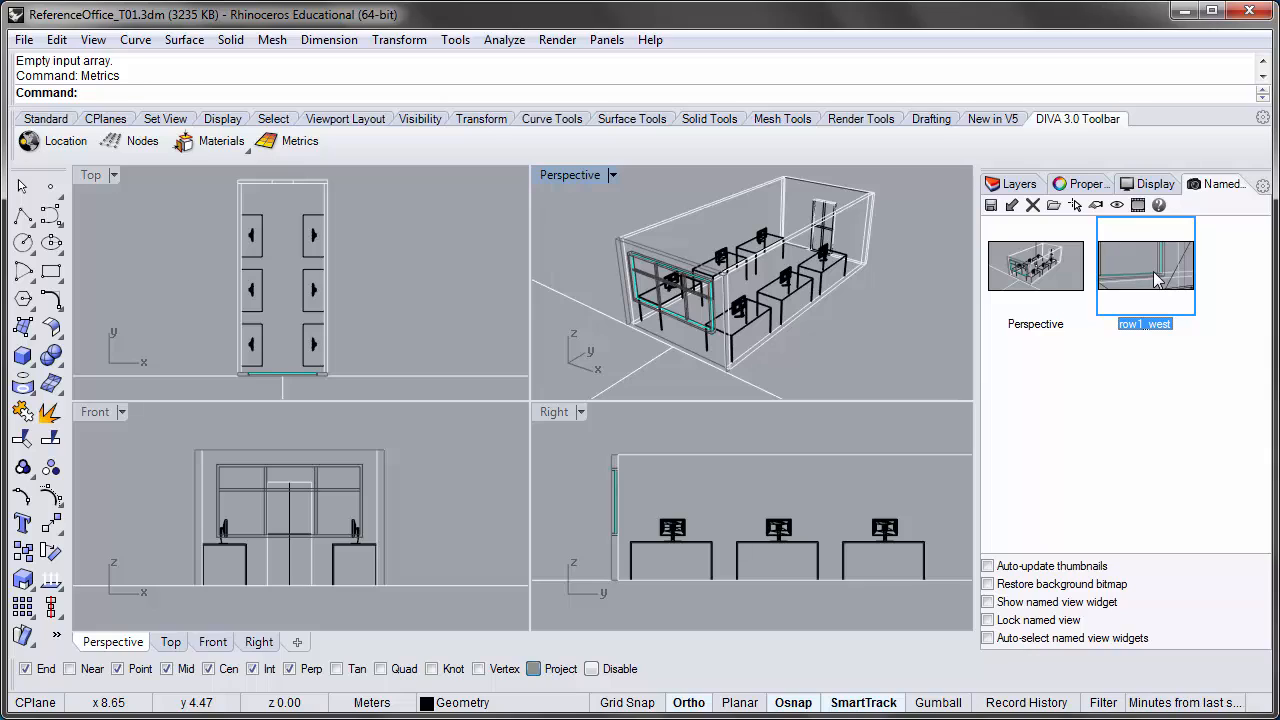
double_click(1157, 279)
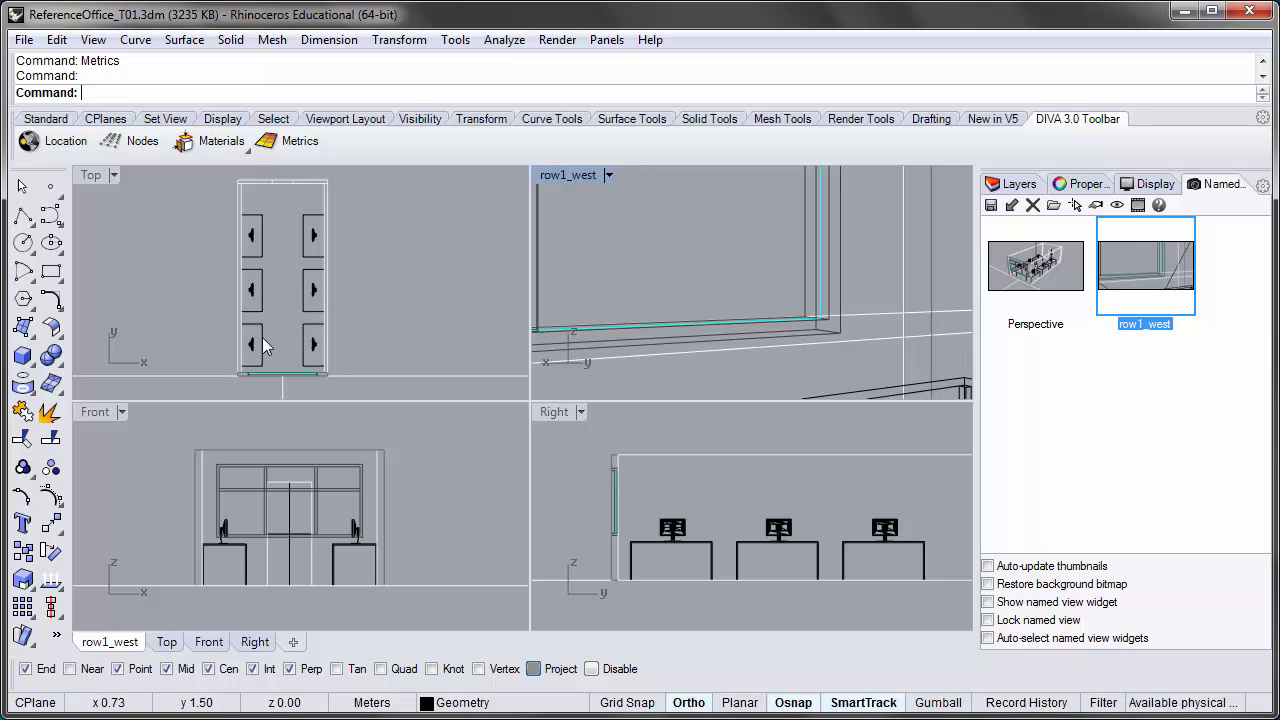
click(580, 176)
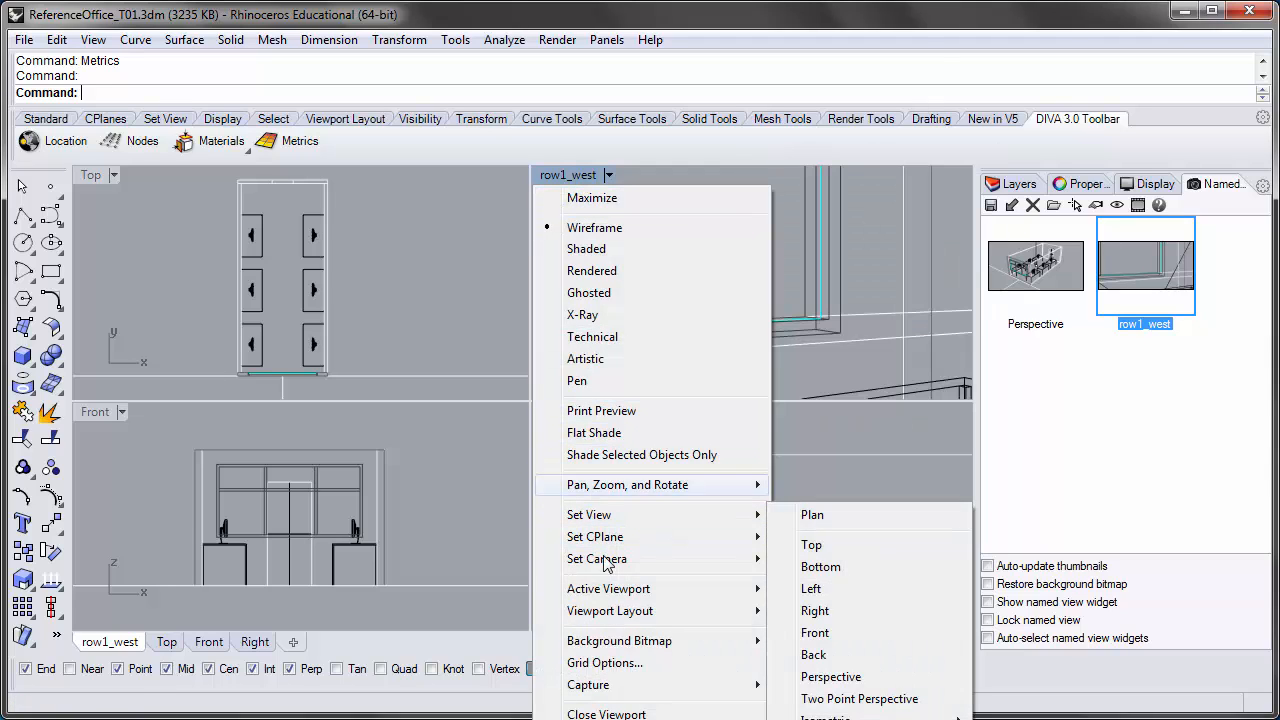
mouse_move(627, 566)
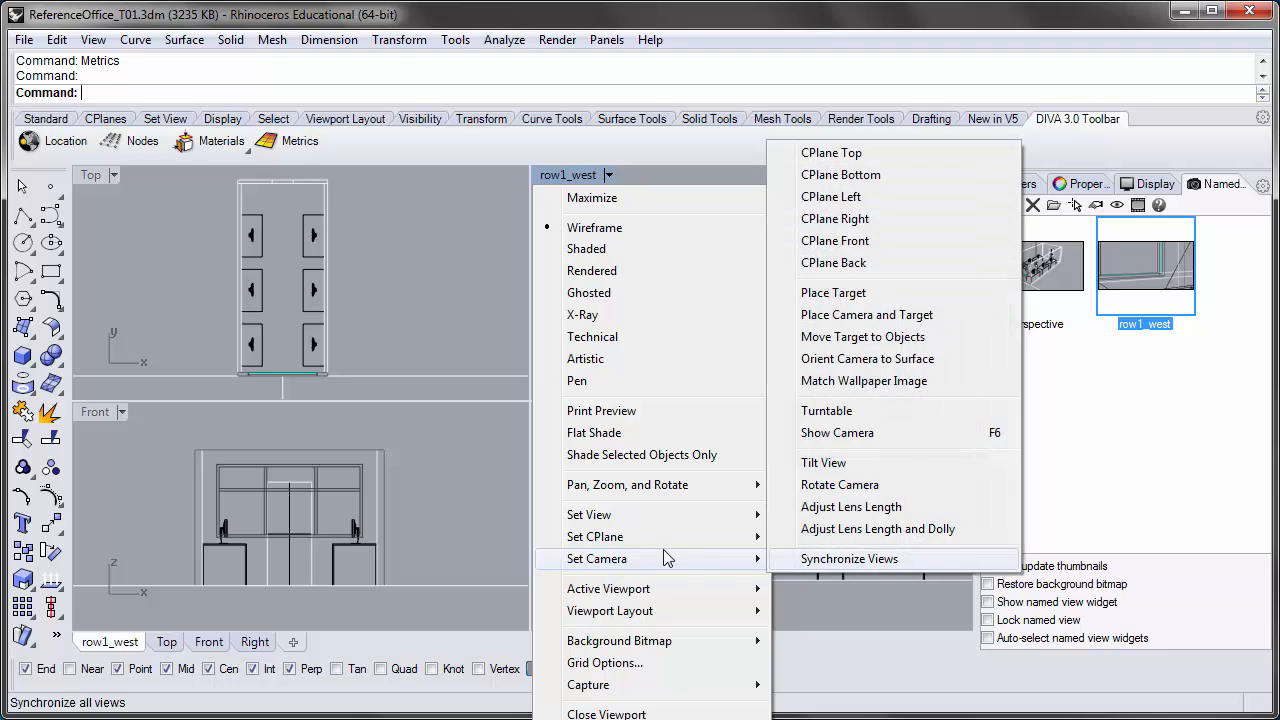
click(838, 433)
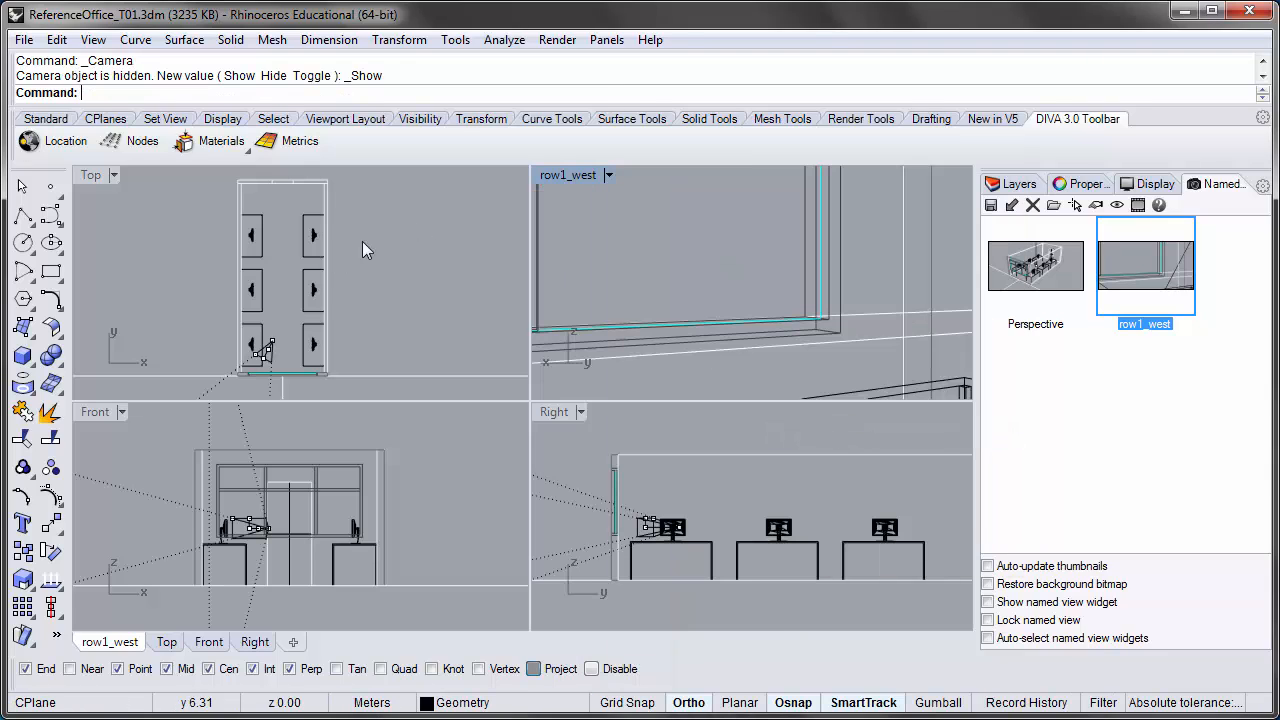
scroll(450, 293, down, 4)
scroll(340, 341, up, 12)
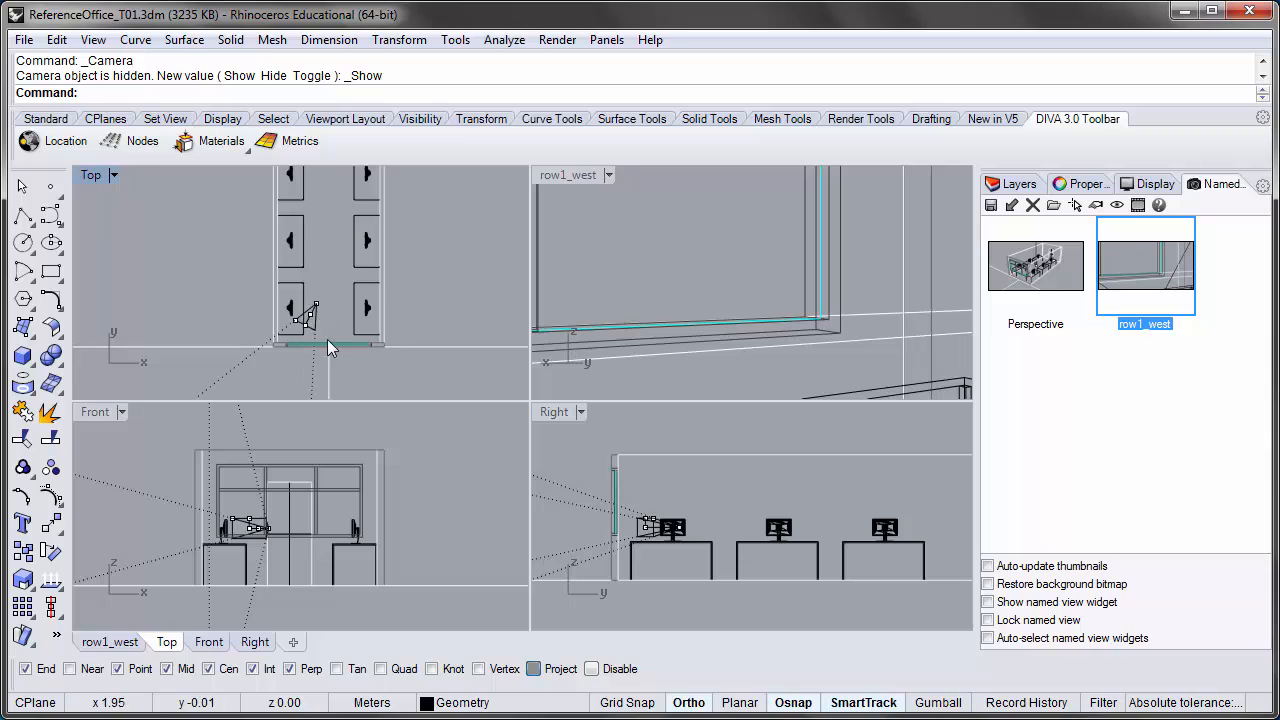
scroll(291, 284, up, 6)
scroll(331, 247, down, 5)
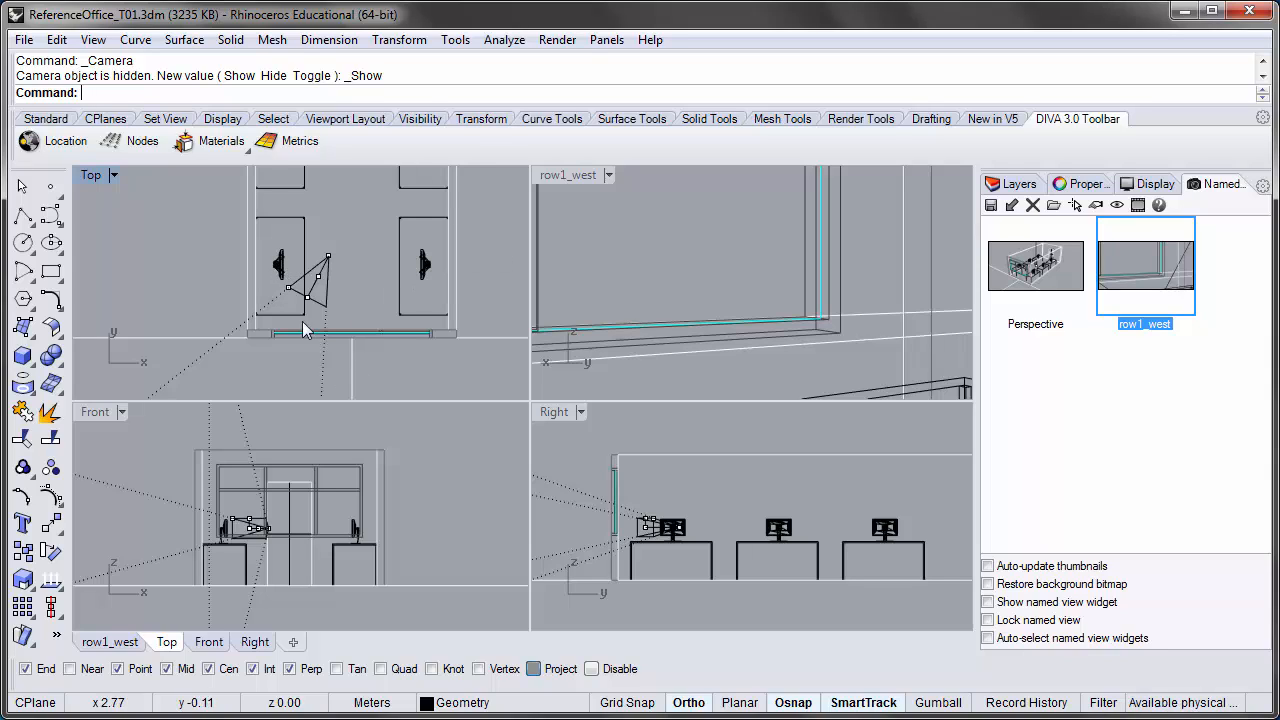
Maximize the row1_west viewport and open the DIVA metrics to review the date and time setting for point-in-time glare
click(570, 177)
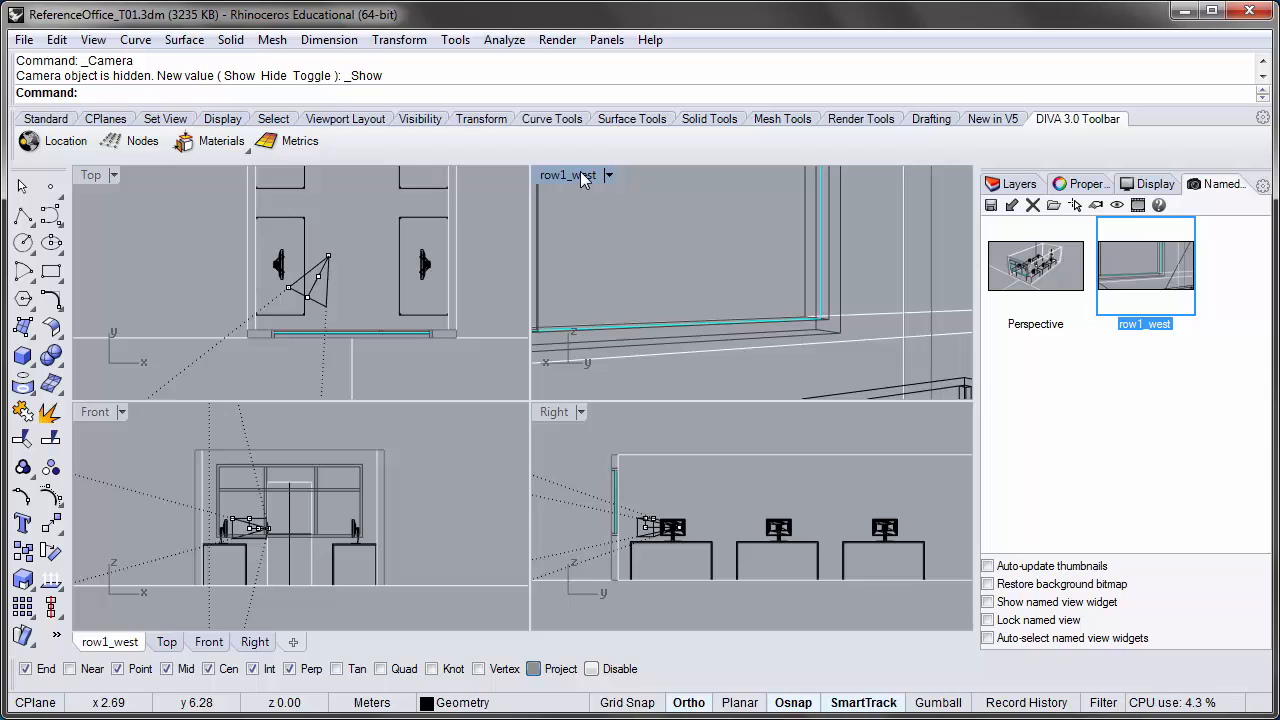
double_click(569, 175)
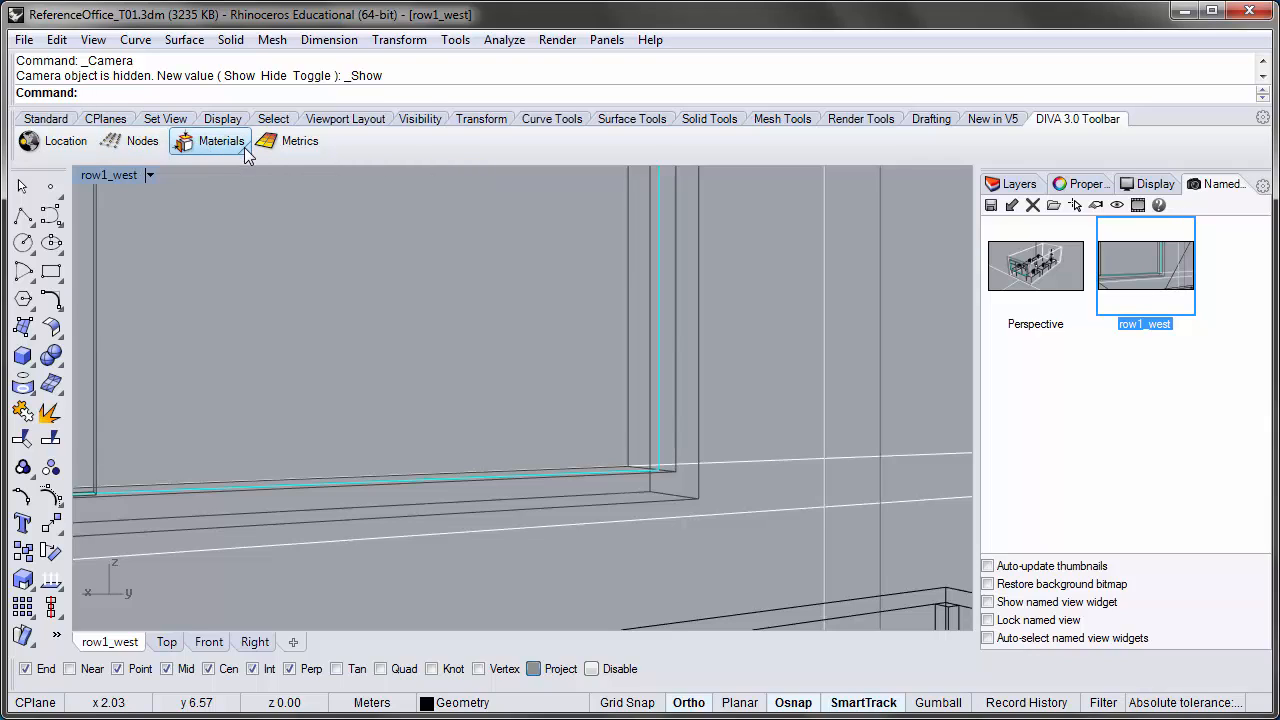
click(324, 146)
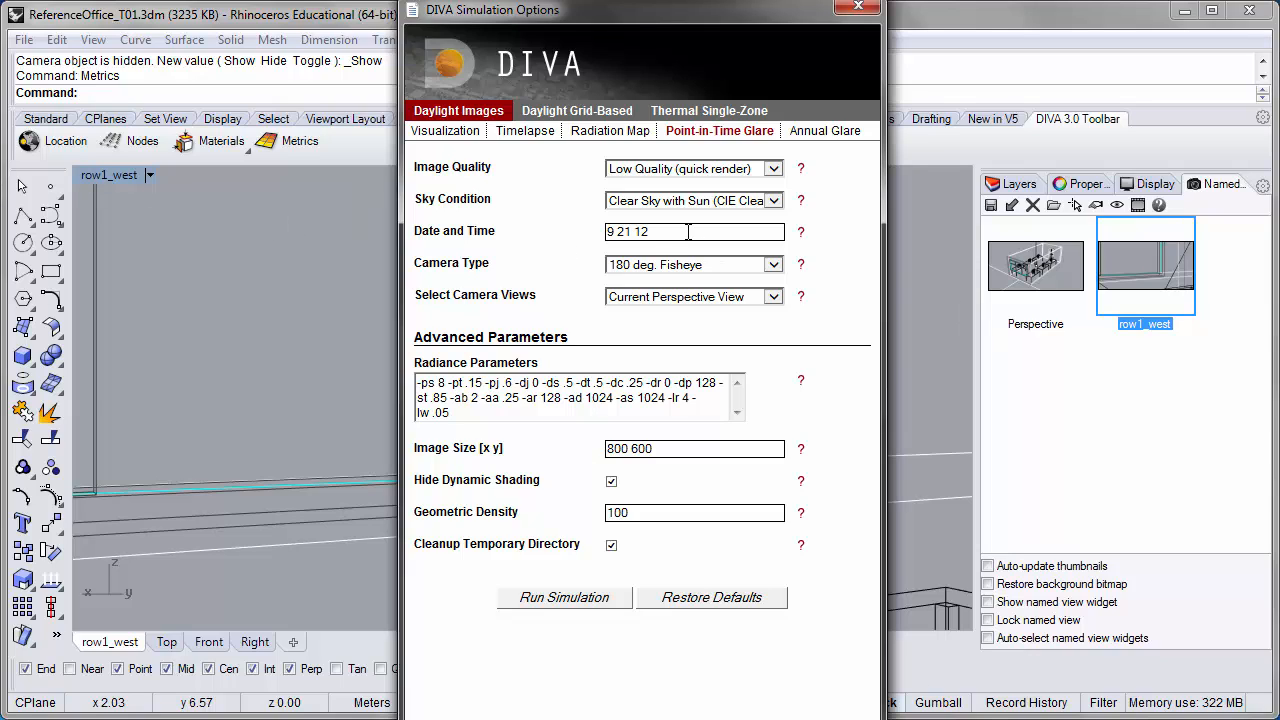
drag(668, 230, 604, 232)
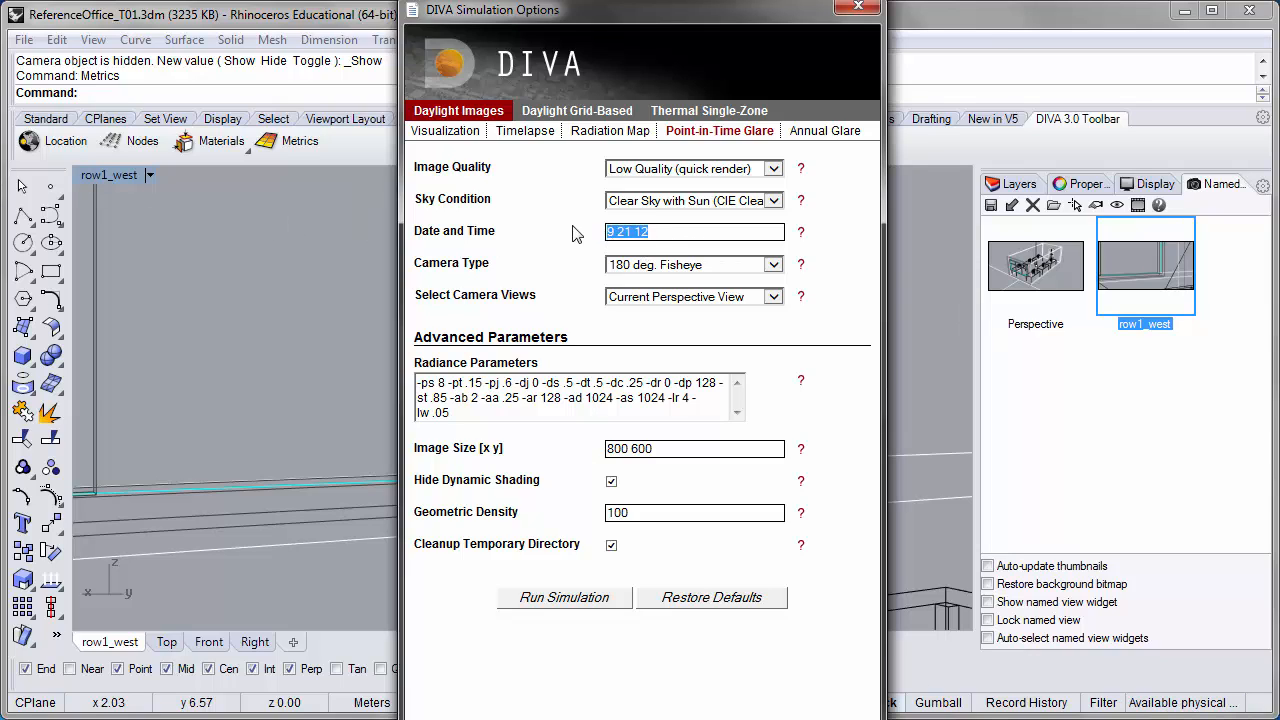
click(665, 234)
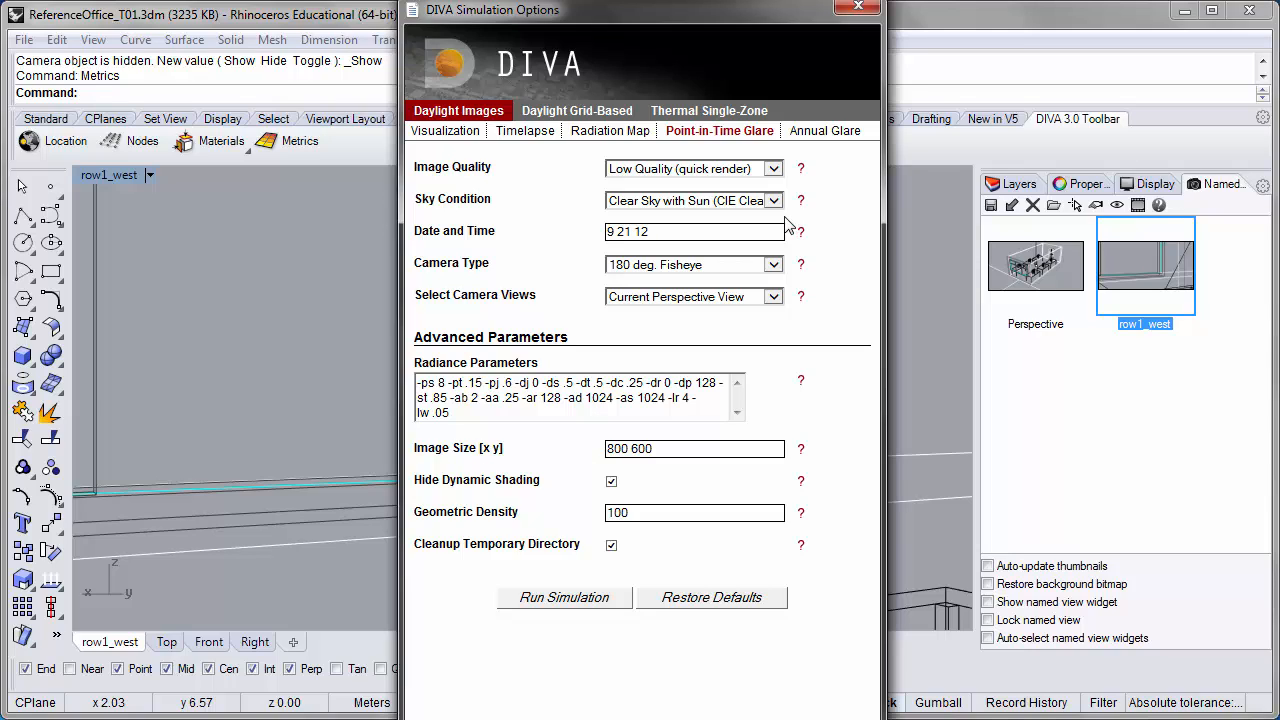
click(663, 231)
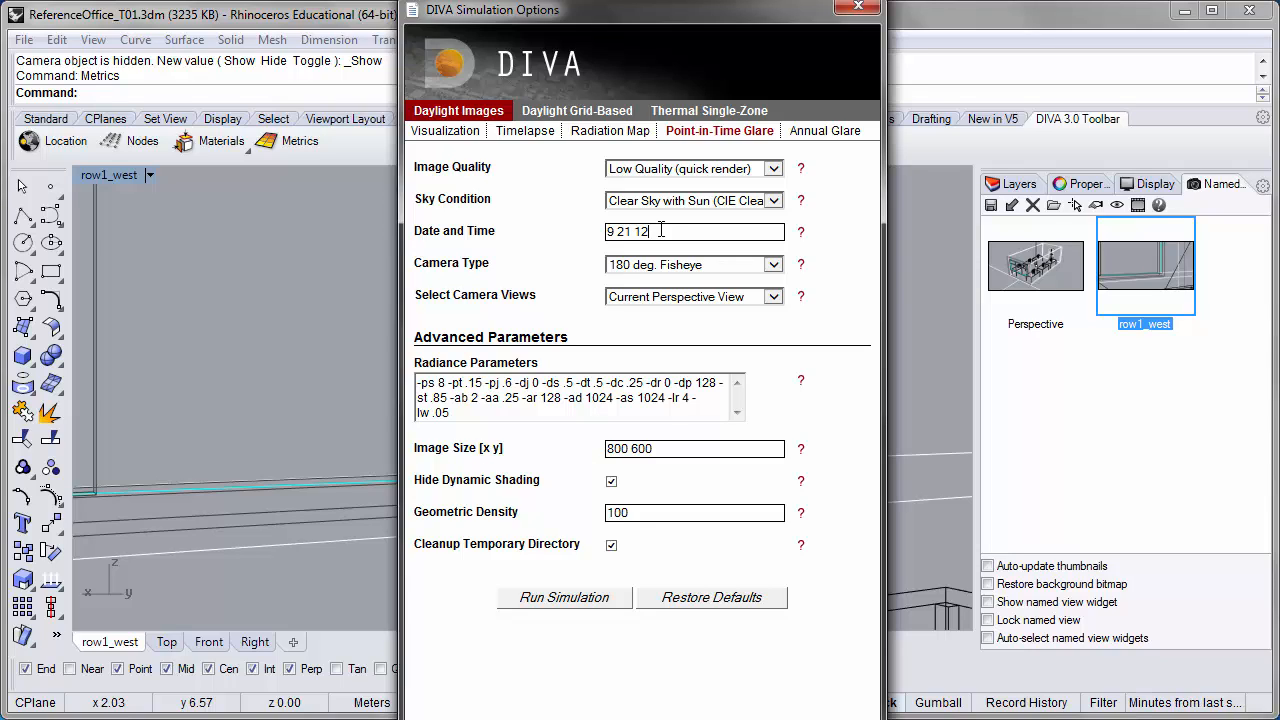
Set up an annual glare simulation for the current perspective view with the 8to6withDST.60min.occ.csv occupancy schedule
click(818, 133)
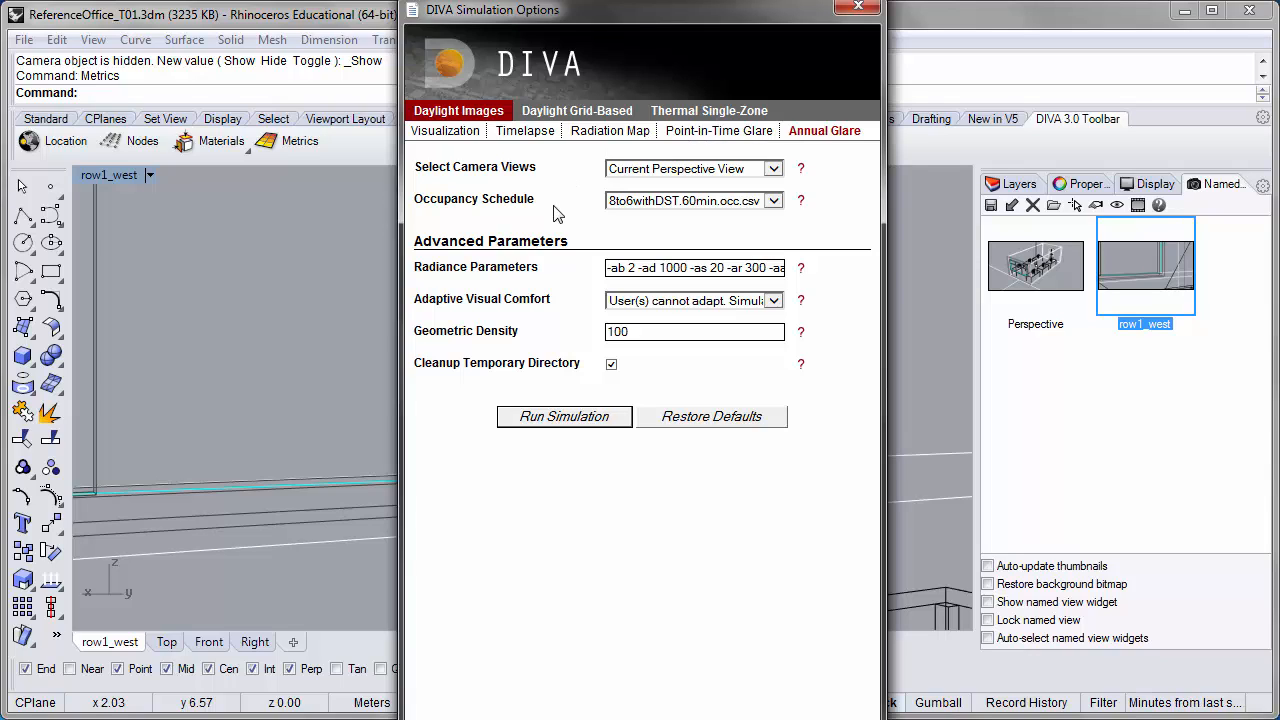
click(775, 170)
click(770, 184)
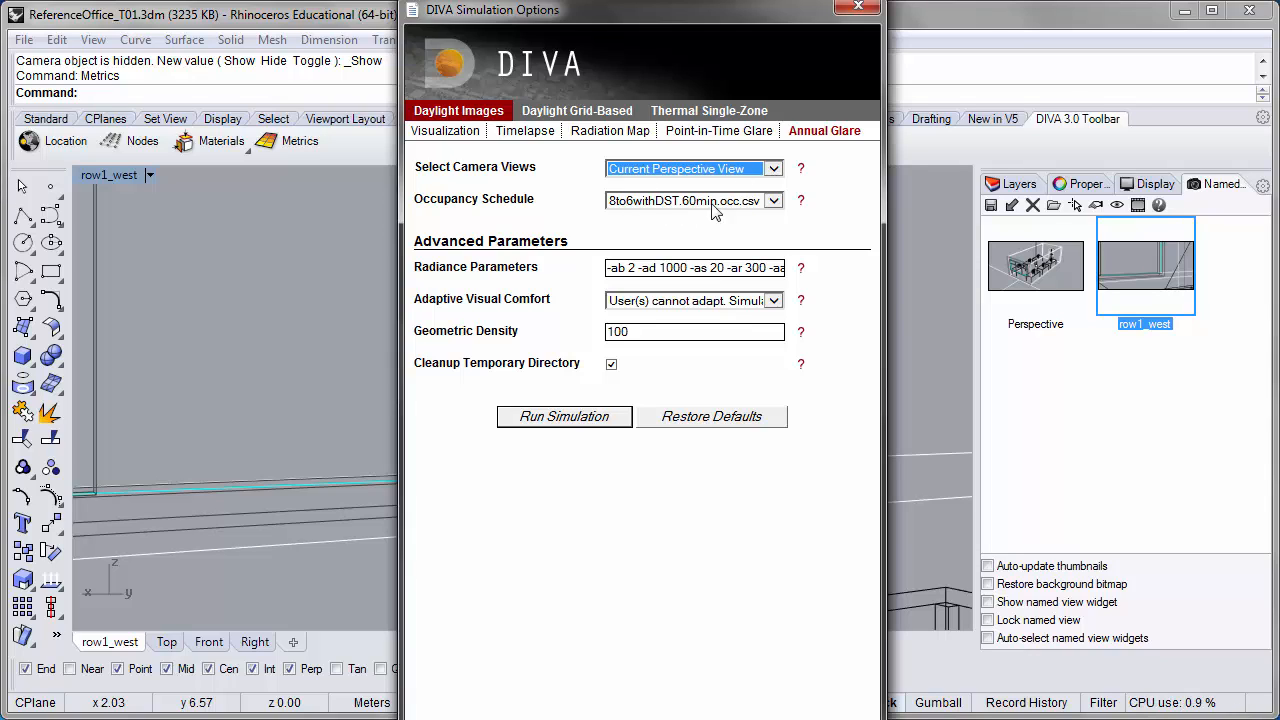
click(772, 201)
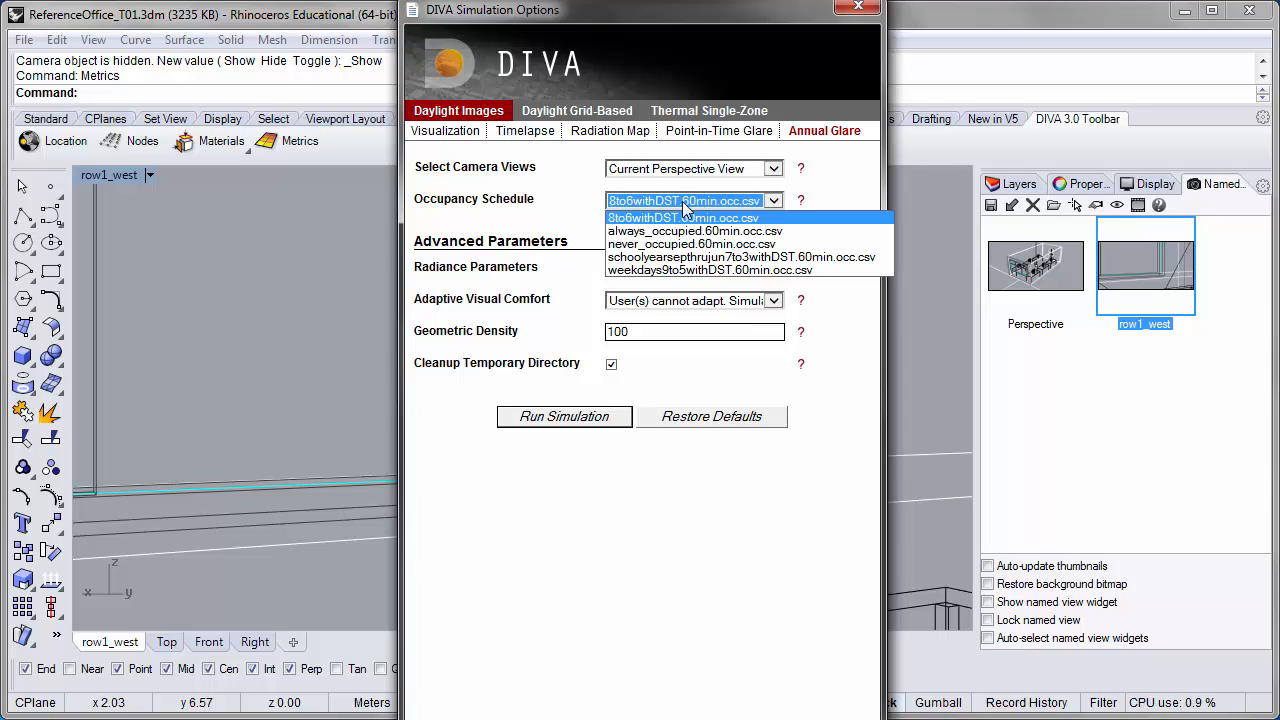
click(627, 218)
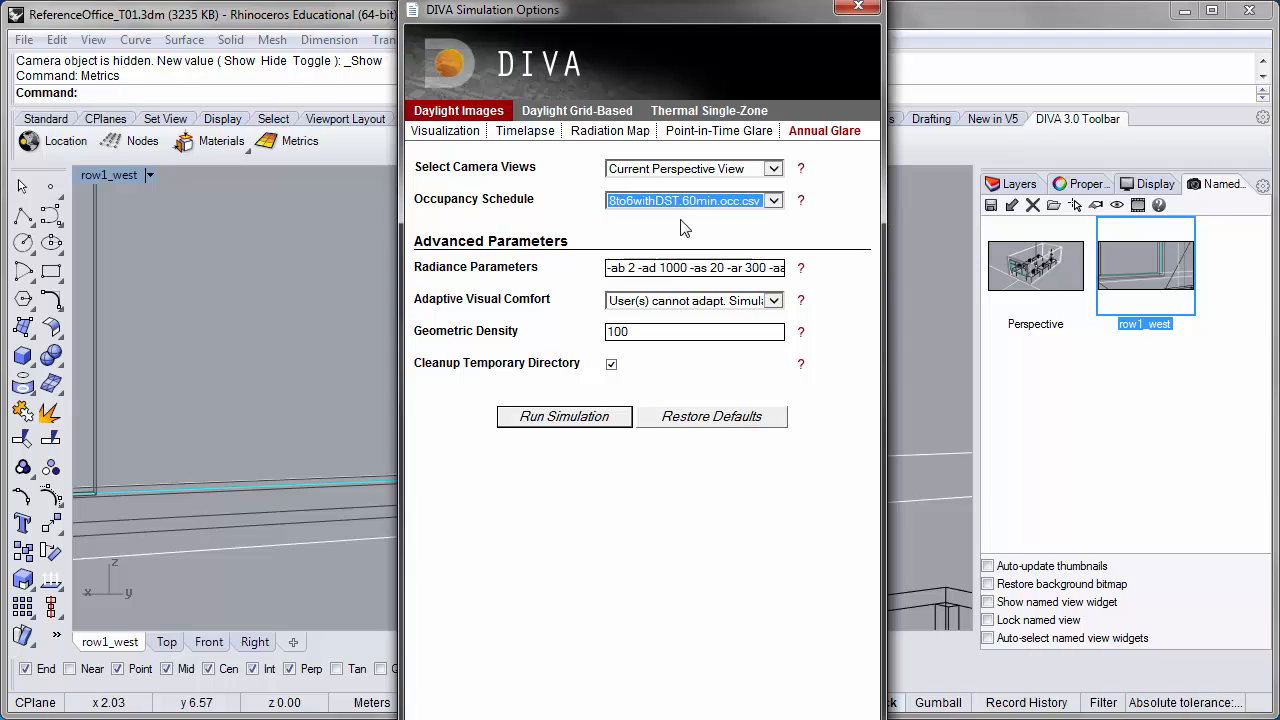
Set the ambient bounces (-ab) in the annual glare Radiance parameters to 4 and run the simulation
click(631, 268)
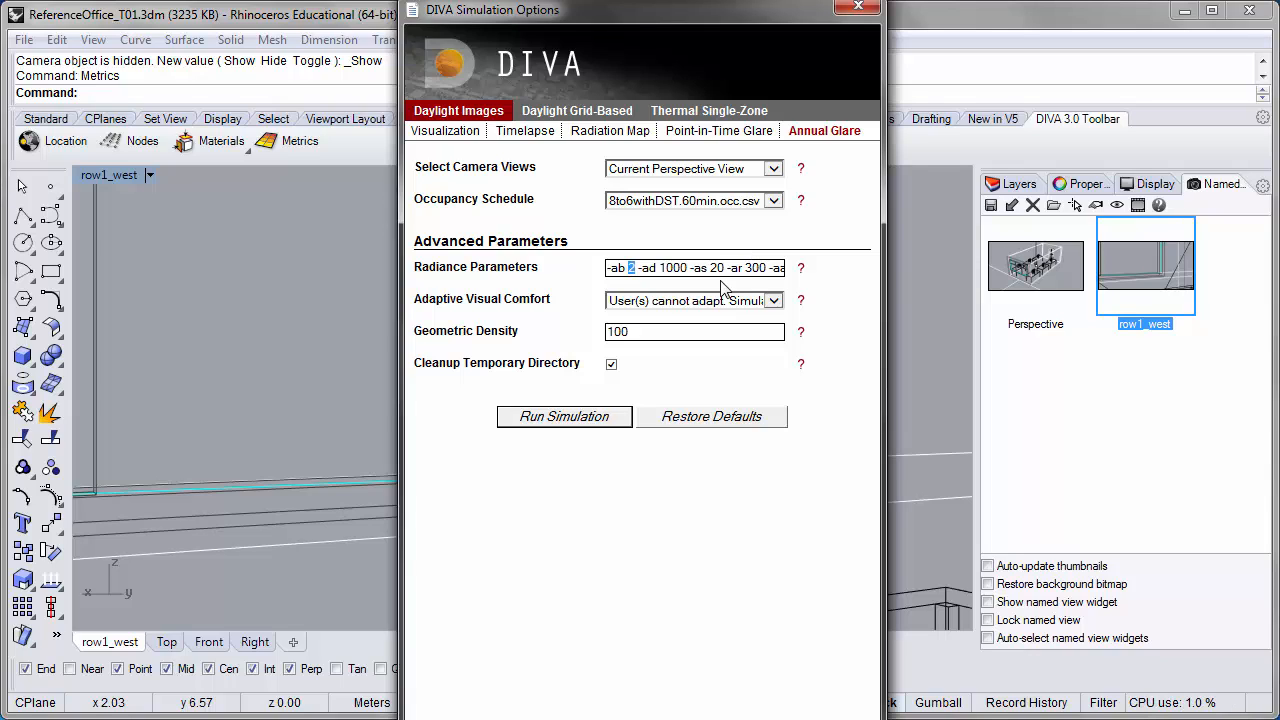
text(4)
mouse_move(642, 268)
mouse_down()
mouse_move(768, 278)
mouse_move(655, 275)
mouse_up()
click(683, 268)
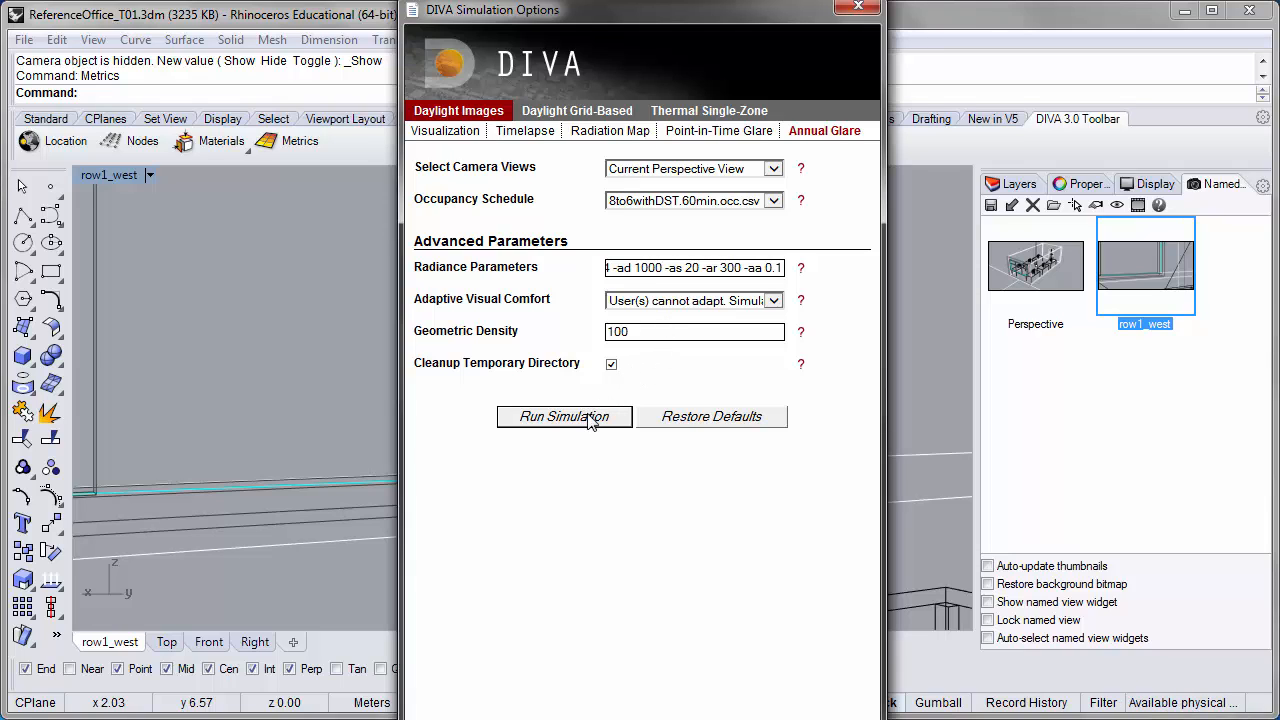
click(617, 420)
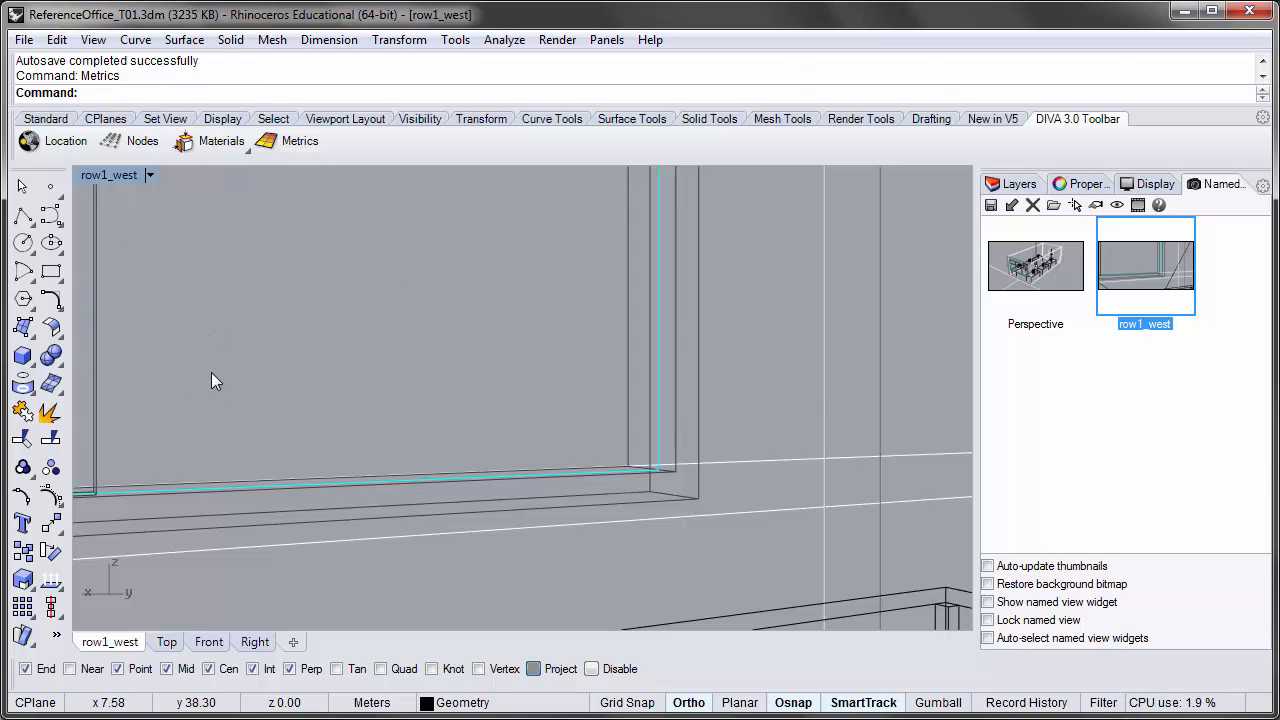
Run a point-in-time glare simulation from the DIVA metrics with the date and time set to 10 21 12
click(293, 145)
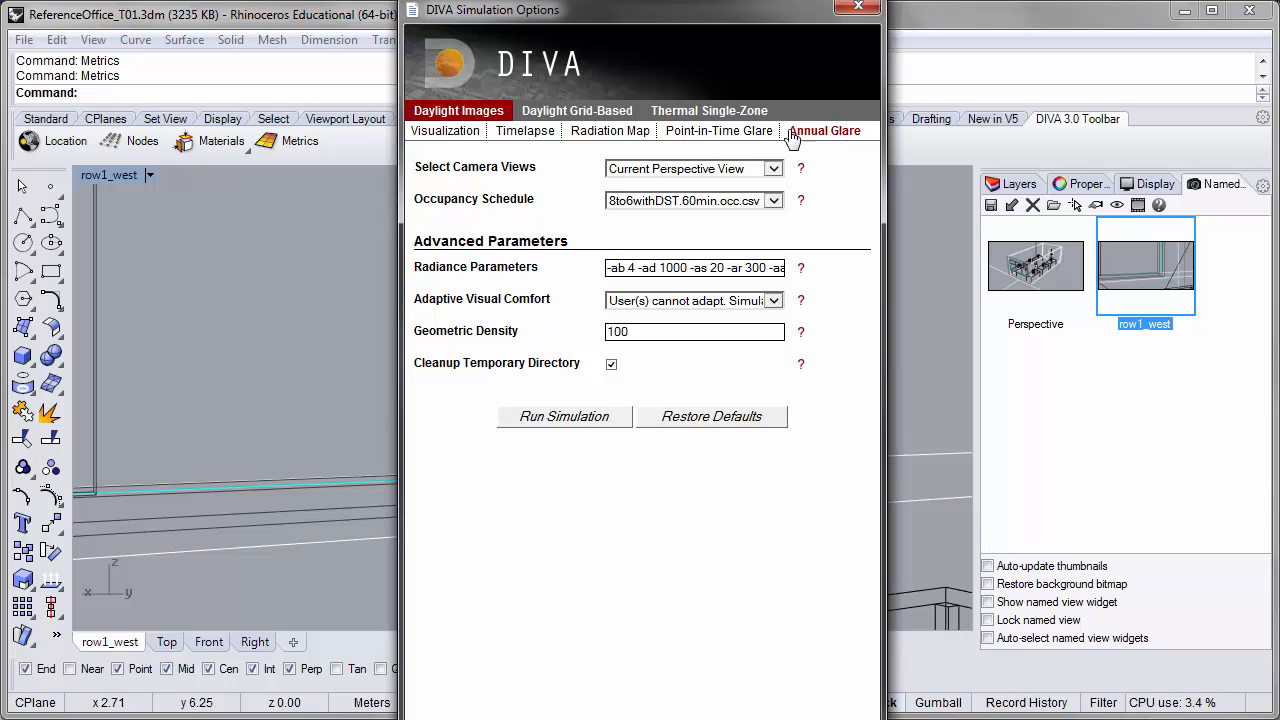
click(713, 132)
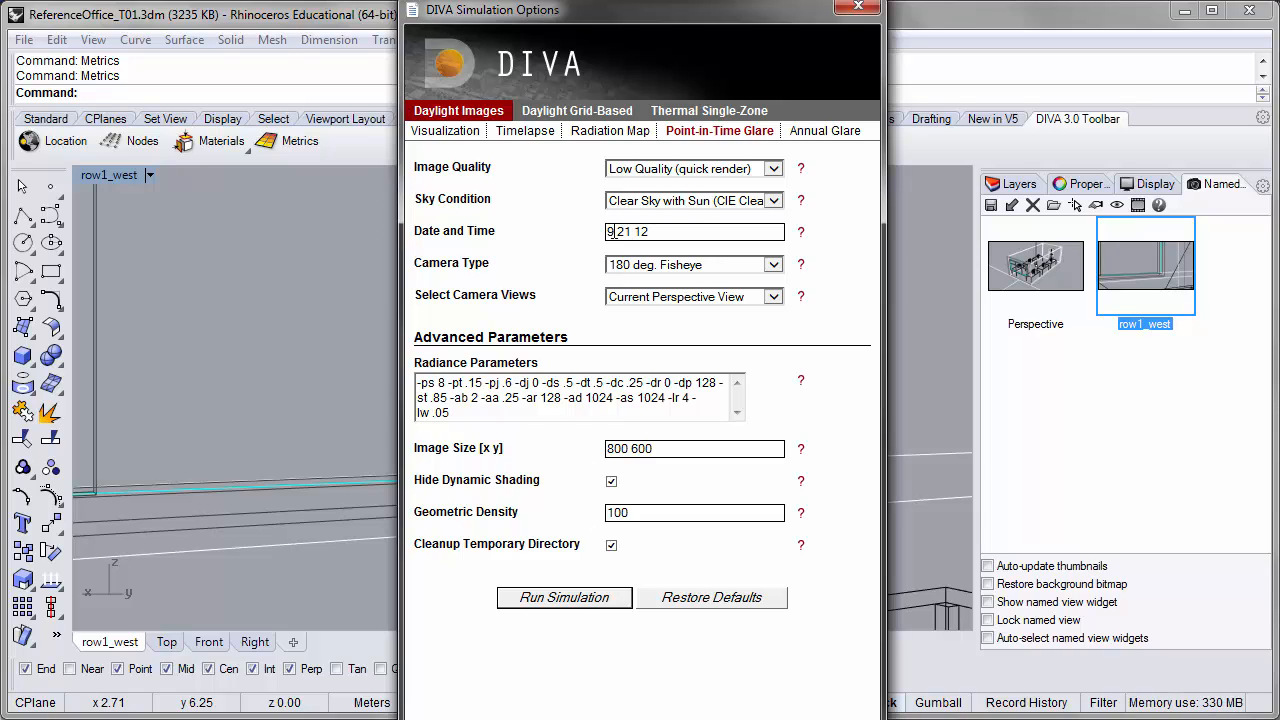
click(774, 201)
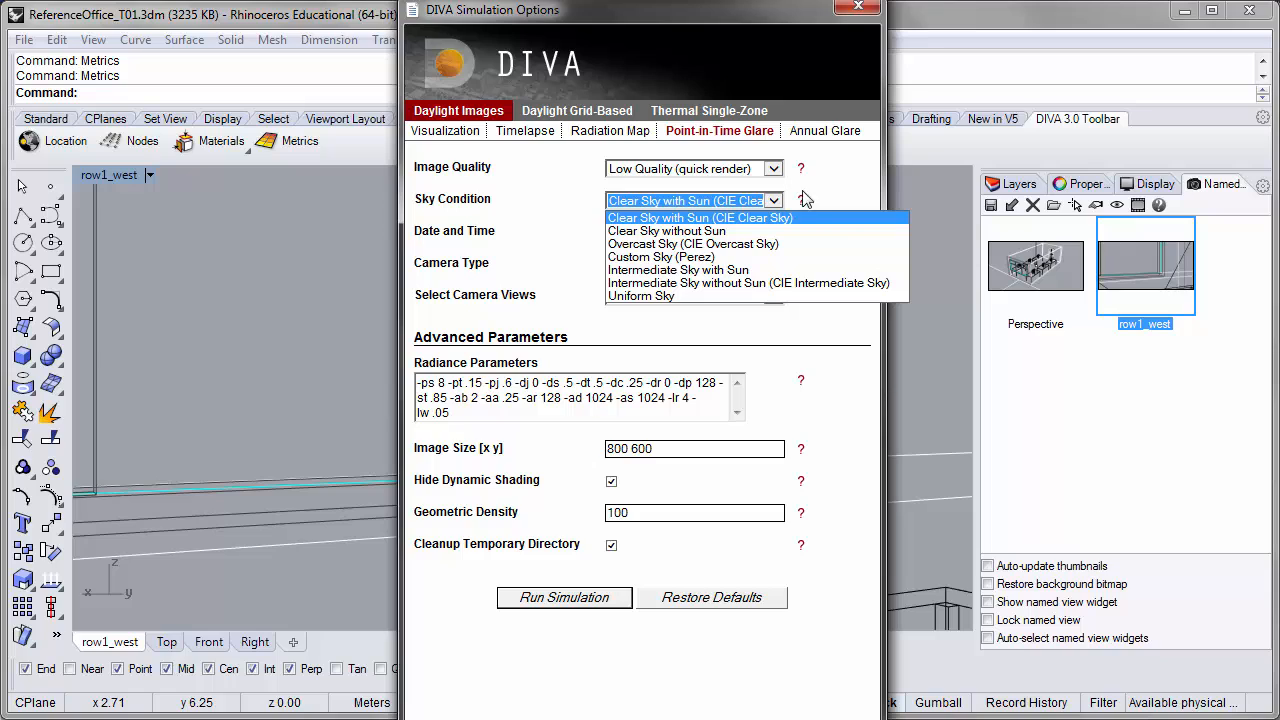
click(815, 200)
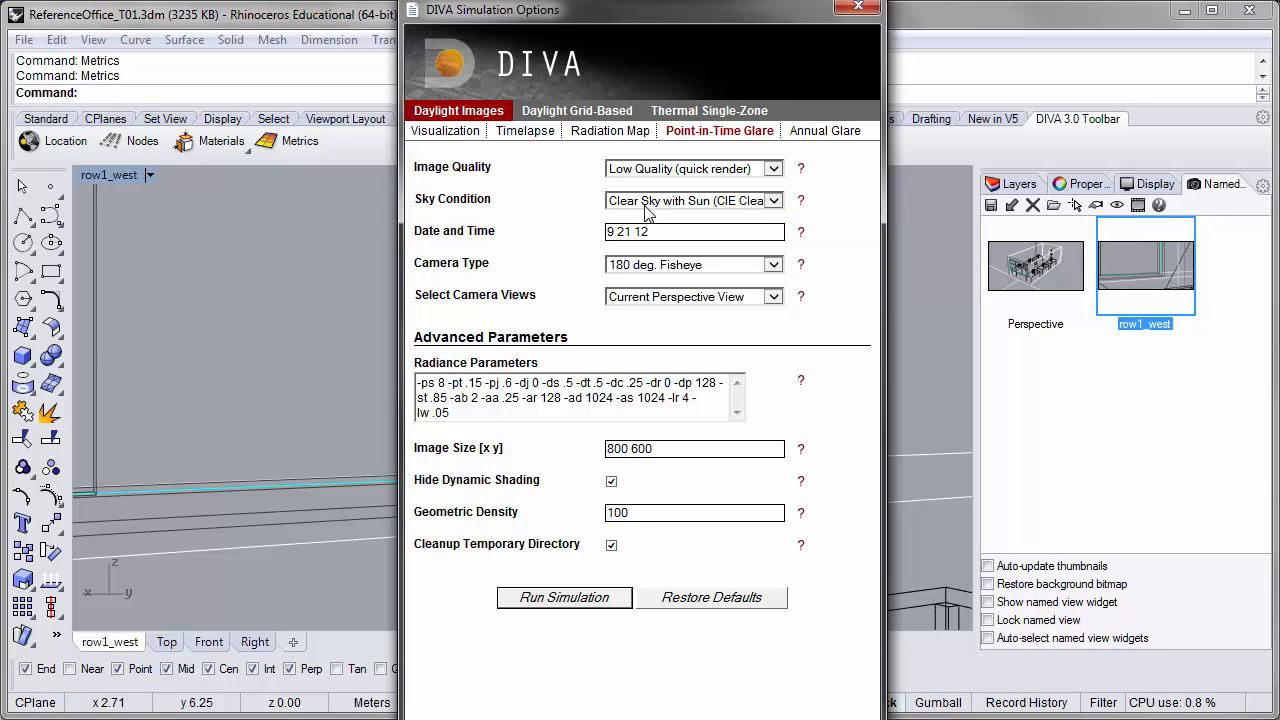
click(613, 233)
key(BackSpace)
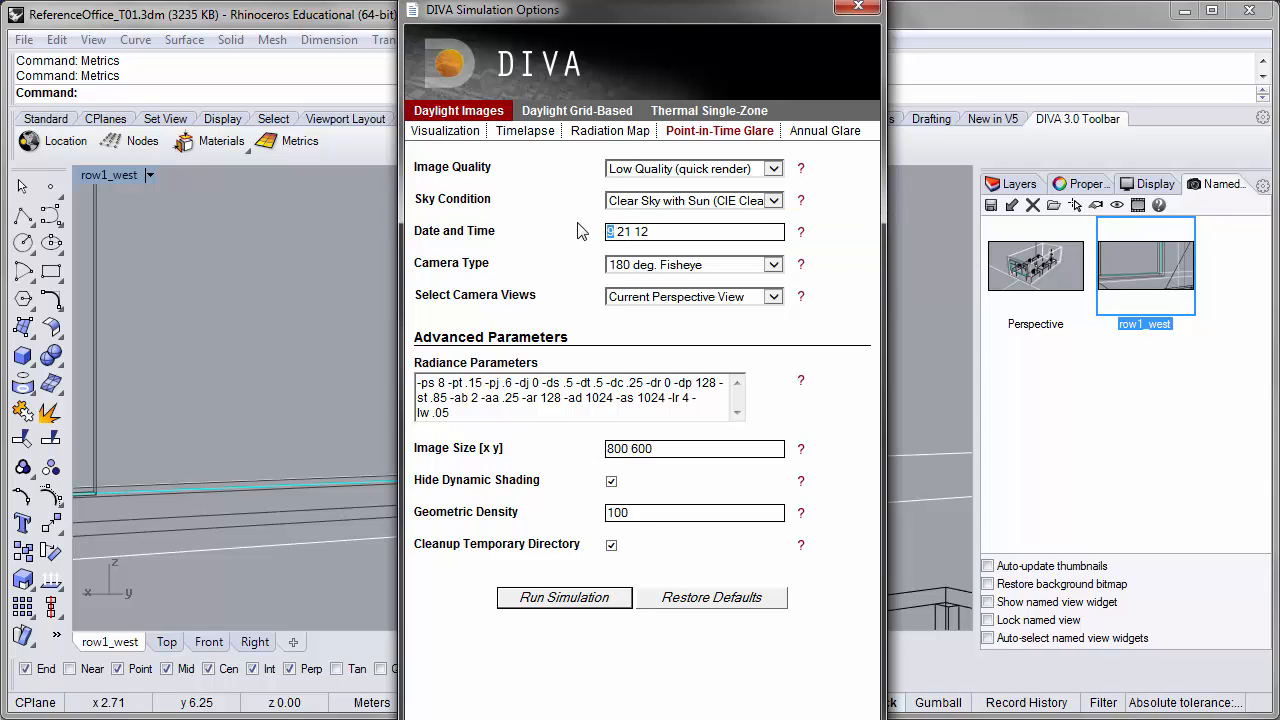
text(10)
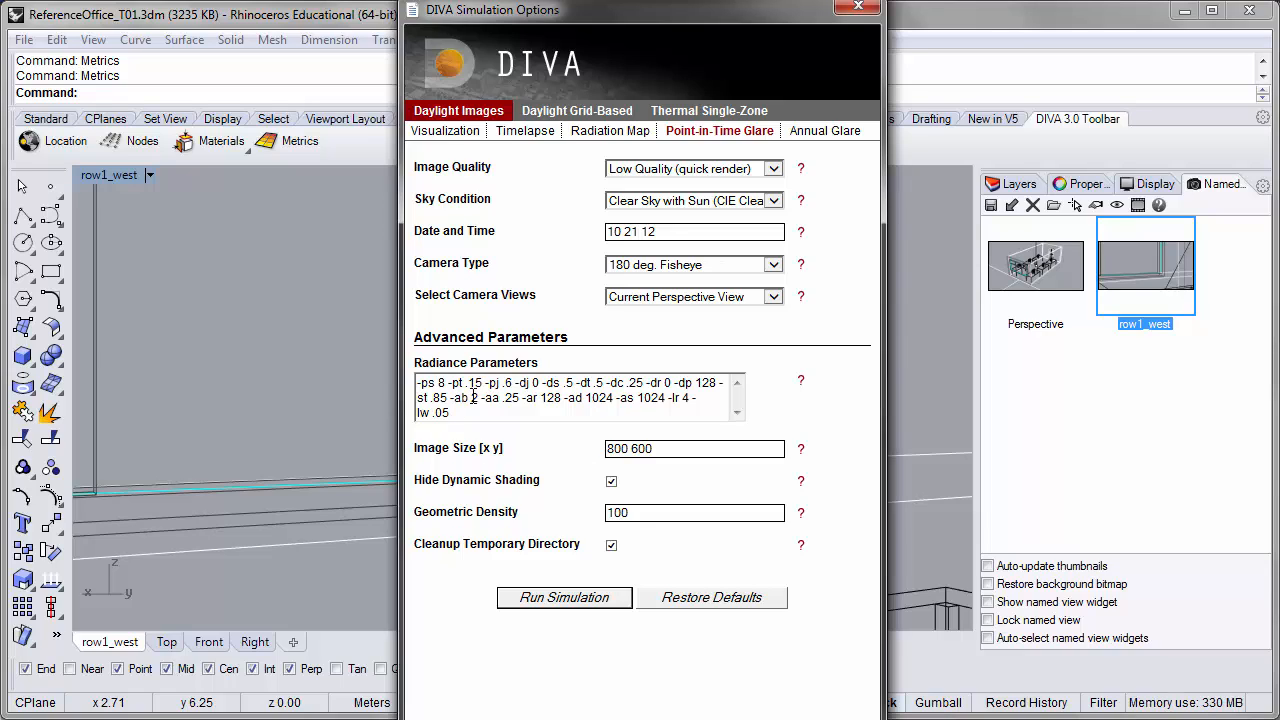
click(564, 597)
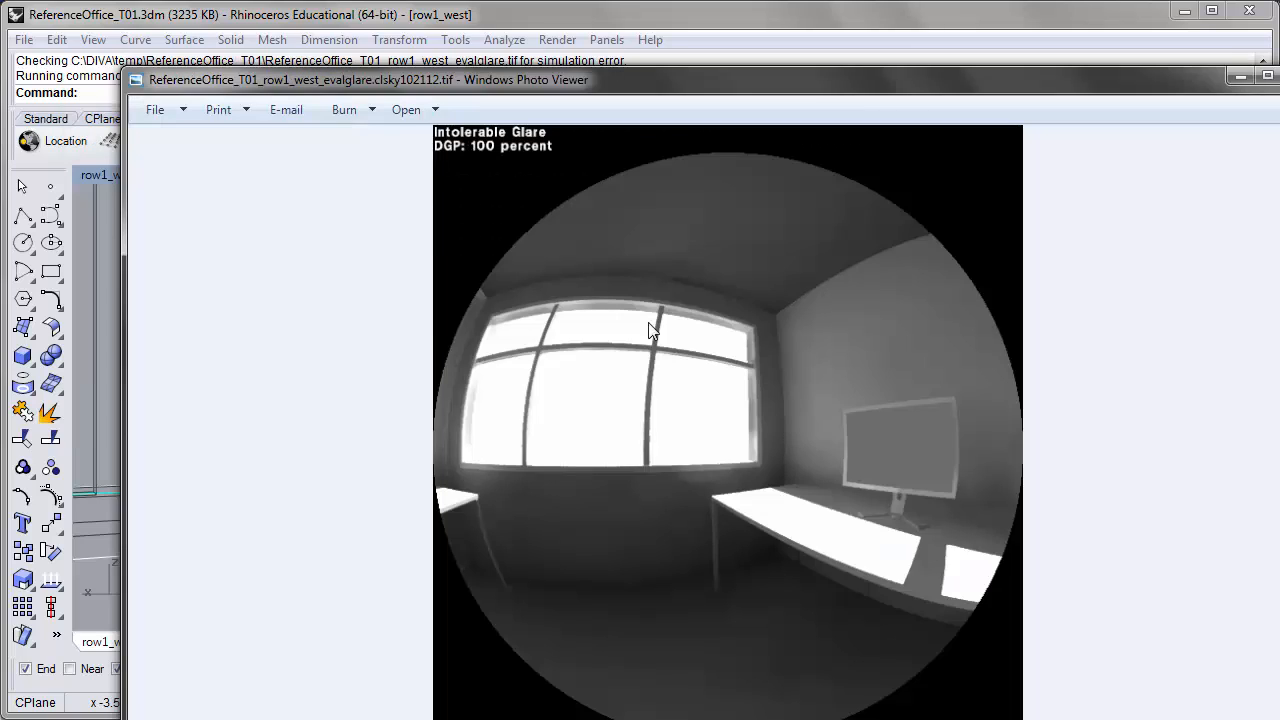
Switch to the file explorer and examine the glare result files in the Visualizations folder of ReferenceOffice_T01 - DIVA
drag(1049, 89, 954, 26)
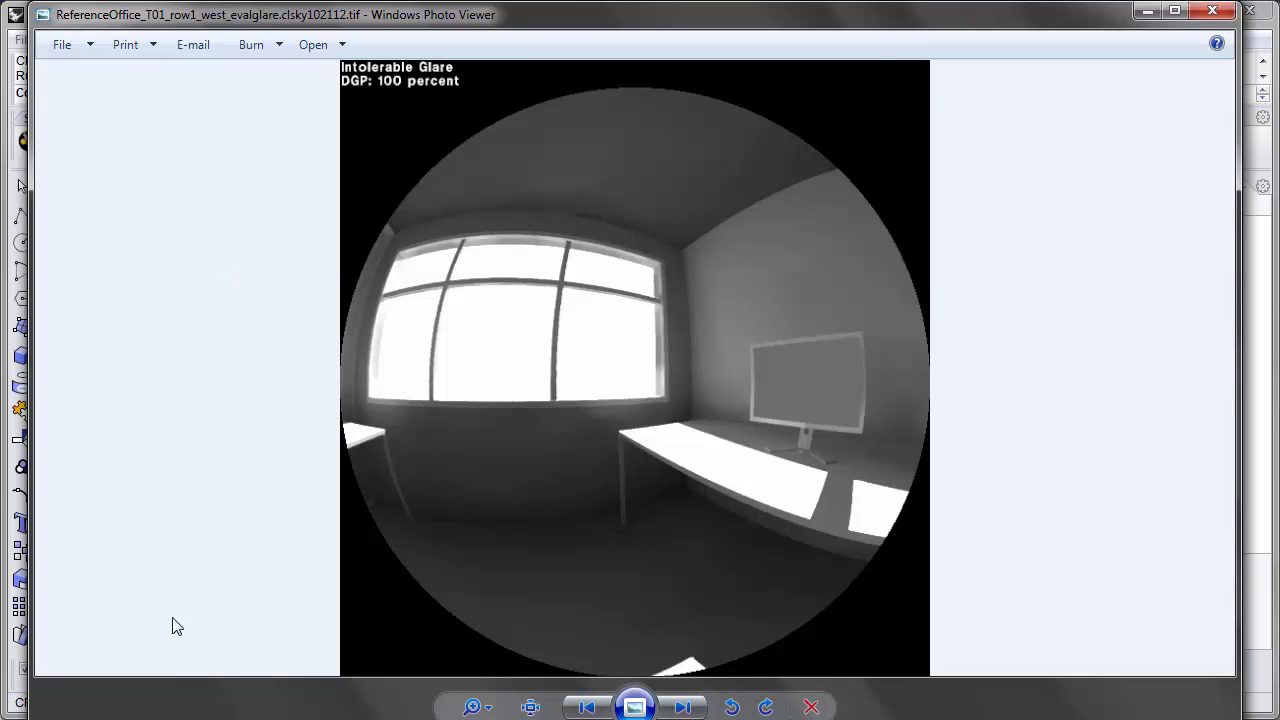
key(alt+Tab)
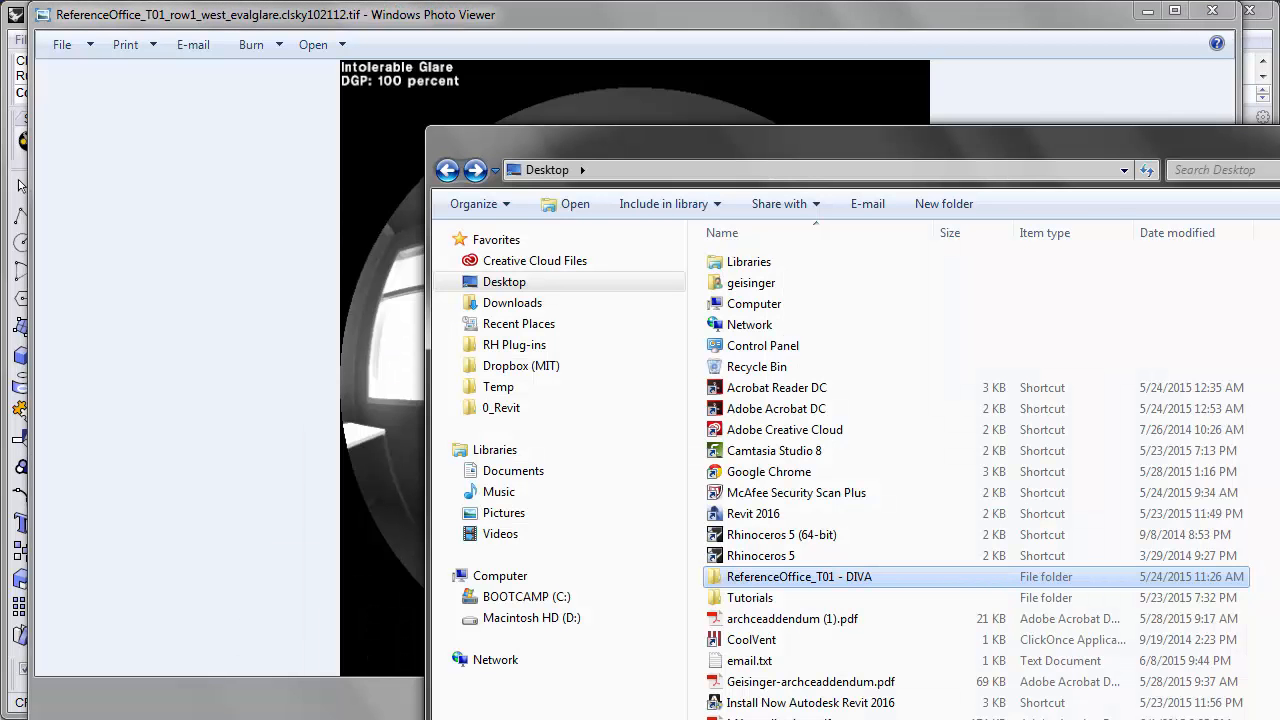
drag(1051, 149, 770, 25)
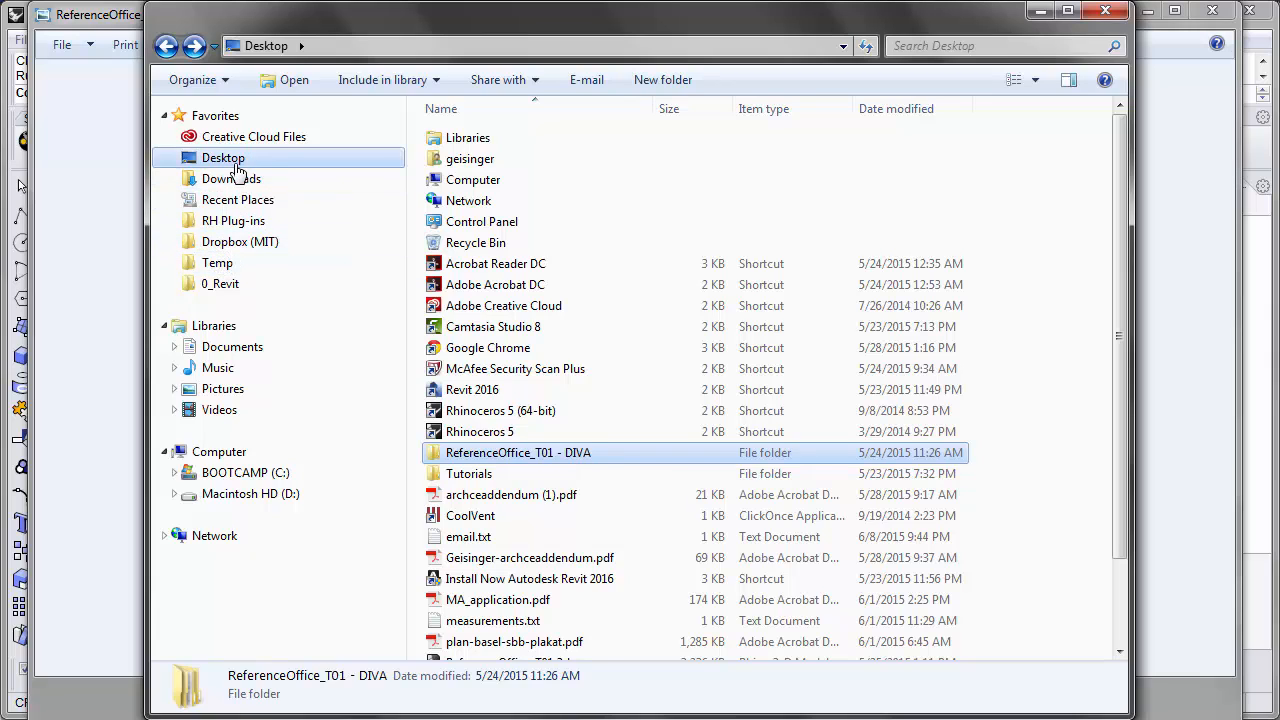
double_click(514, 460)
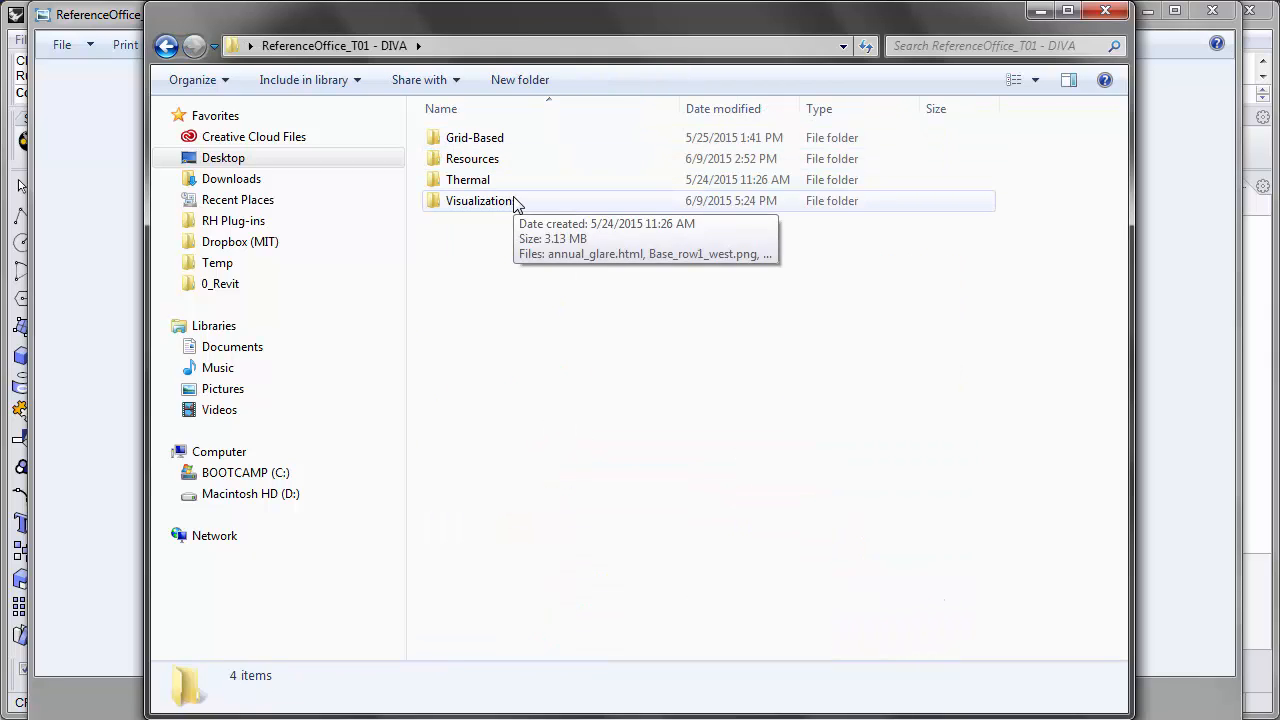
double_click(516, 202)
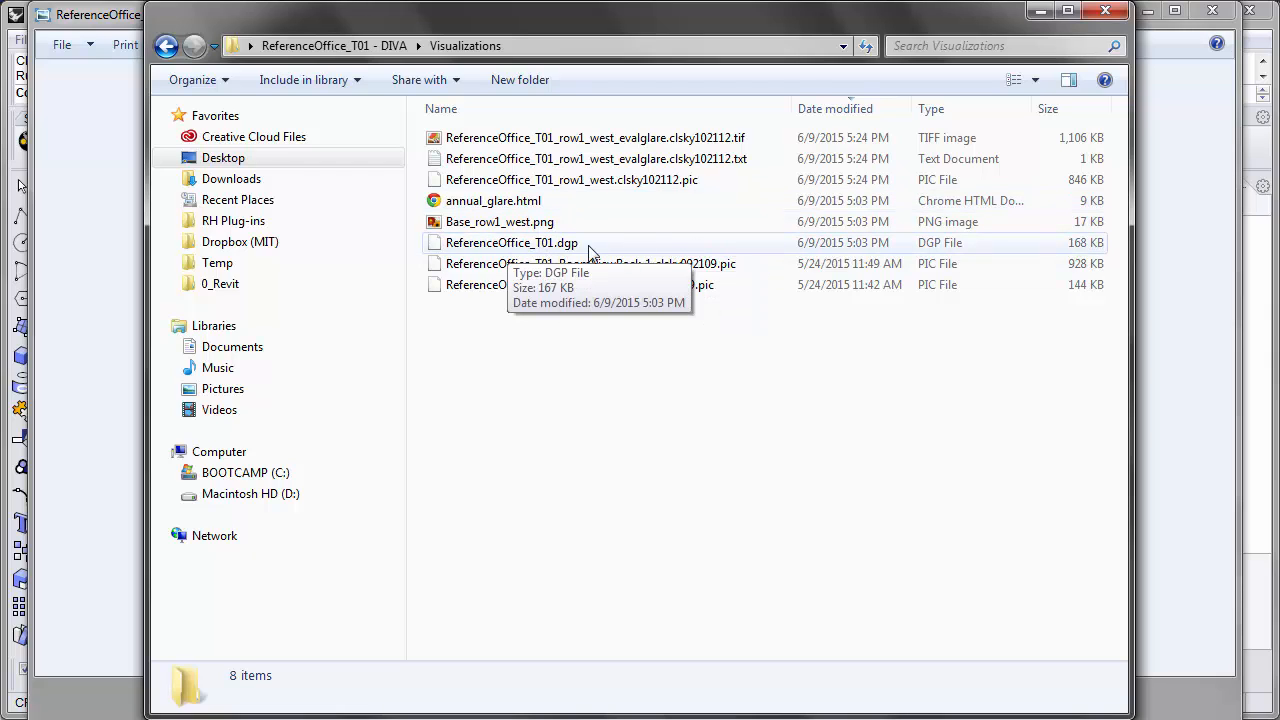
click(746, 146)
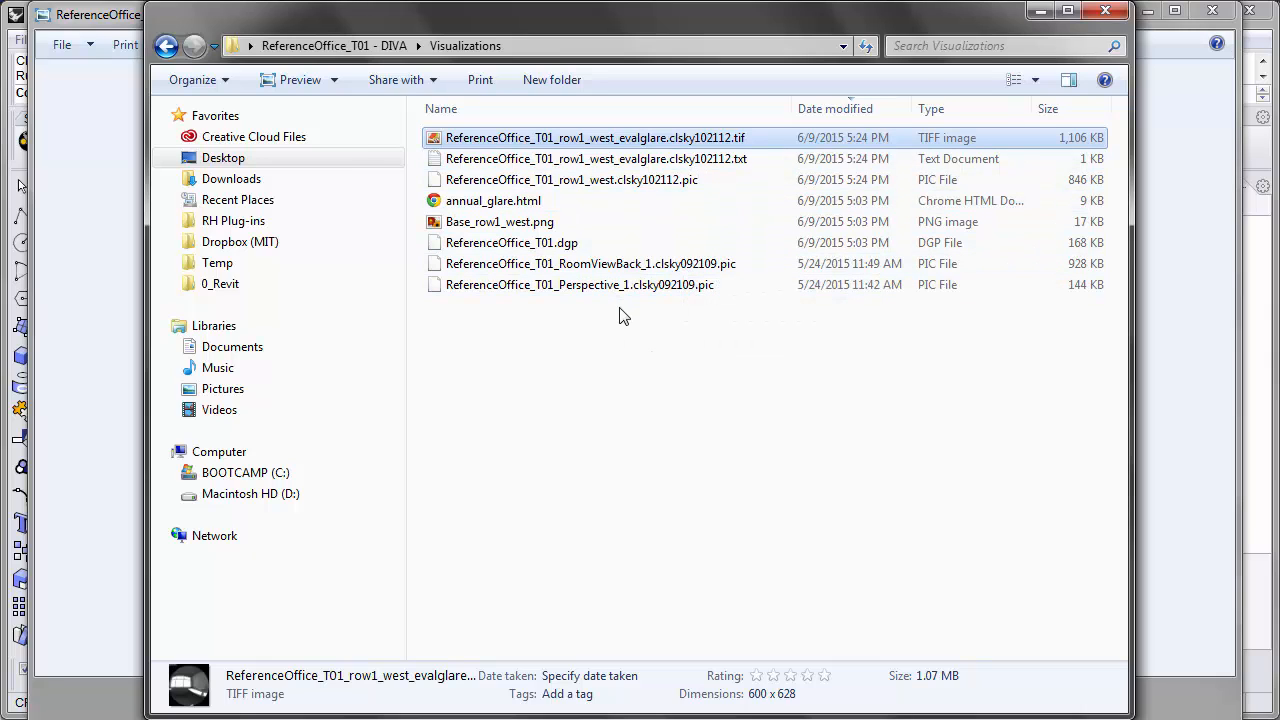
click(672, 345)
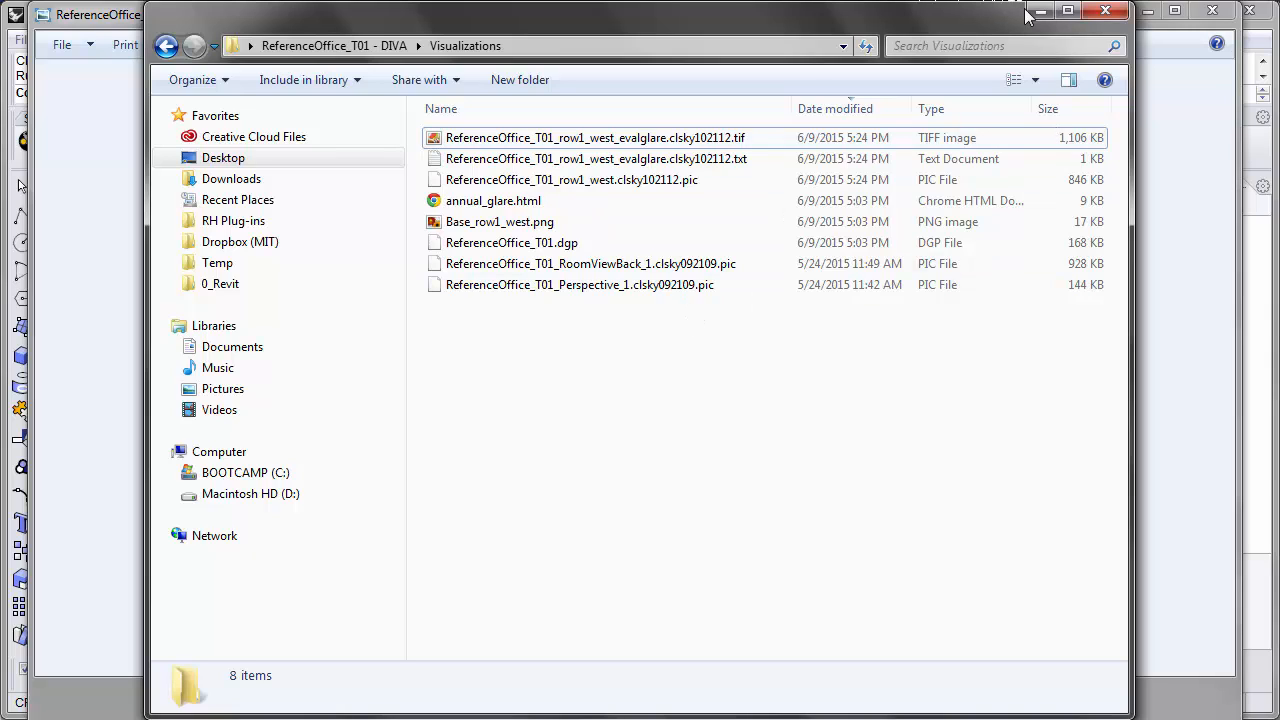